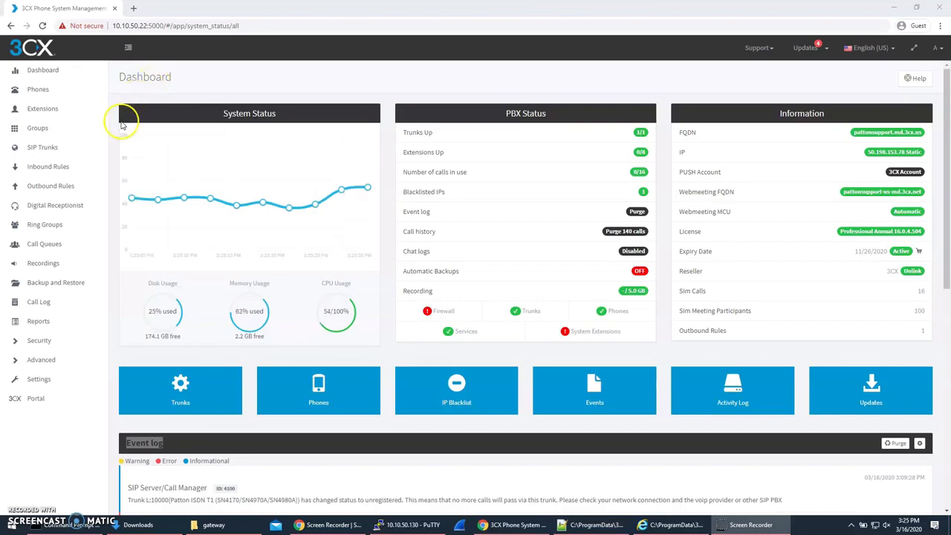
Open the SIP Trunks page from the dashboard sidebar
{"action": "left_click", "coordinate": [52, 147]}
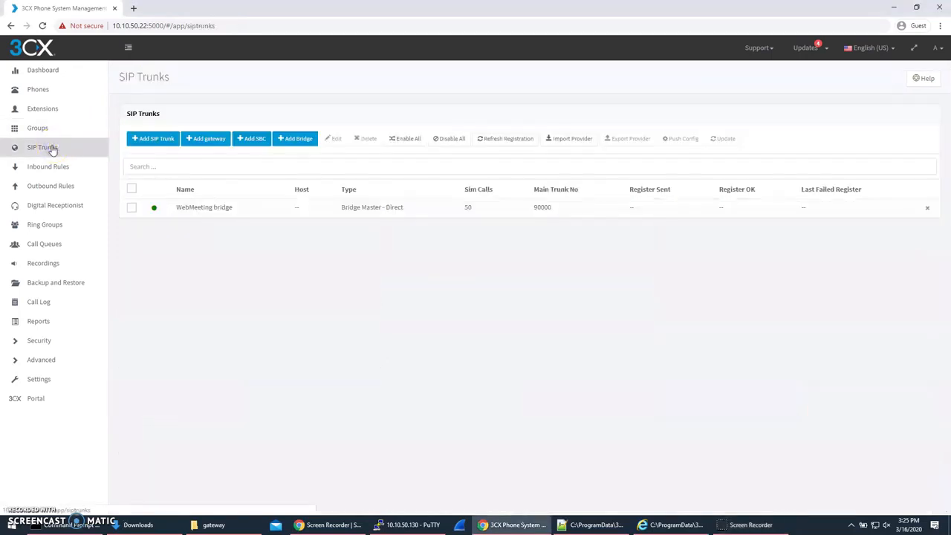
Start a new PSTN gateway with brand Patton and model Patton ISDN T1 (SN4170/SN4970A/SN4980A)
{"action": "left_click", "coordinate": [212, 139]}
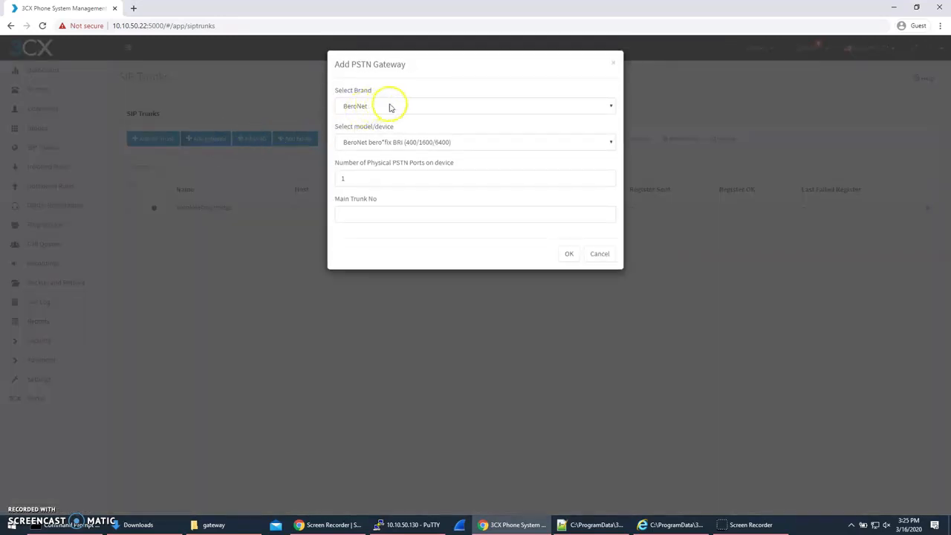
{"action": "left_click", "coordinate": [412, 109]}
{"action": "left_click", "coordinate": [406, 157]}
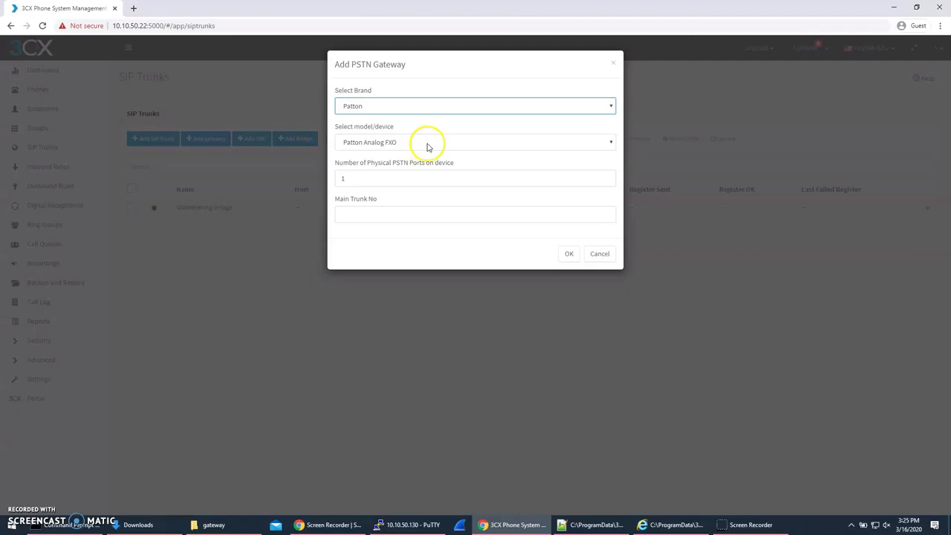
{"action": "left_click", "coordinate": [429, 144]}
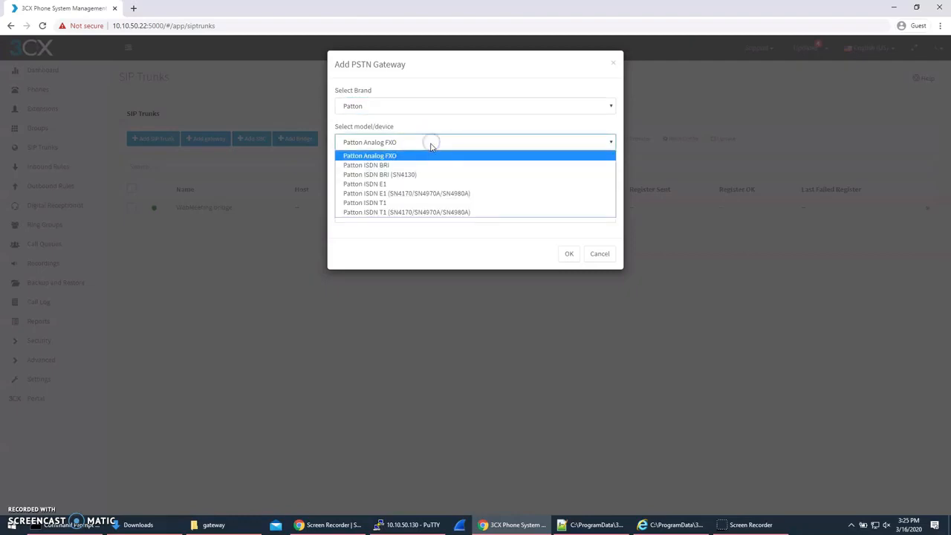
{"action": "left_click", "coordinate": [436, 213]}
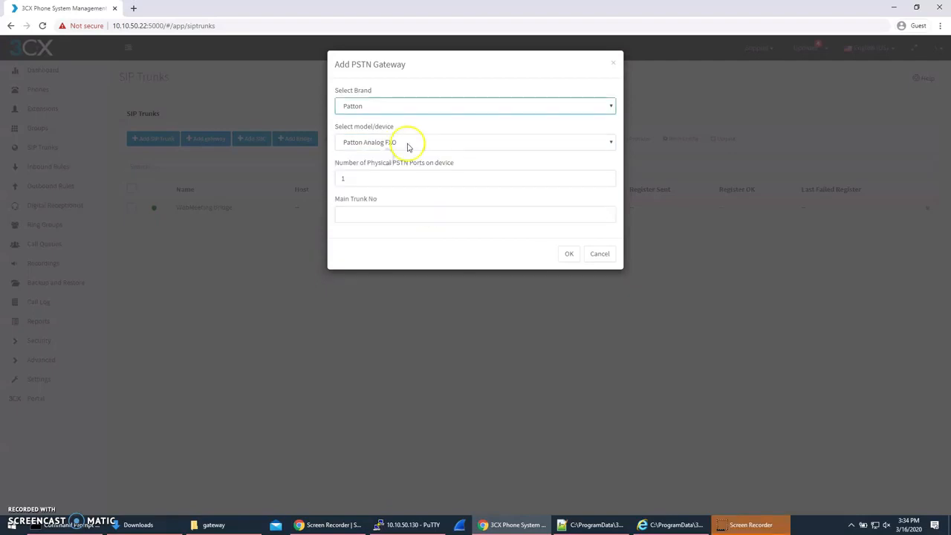
{"action": "left_click", "coordinate": [410, 143]}
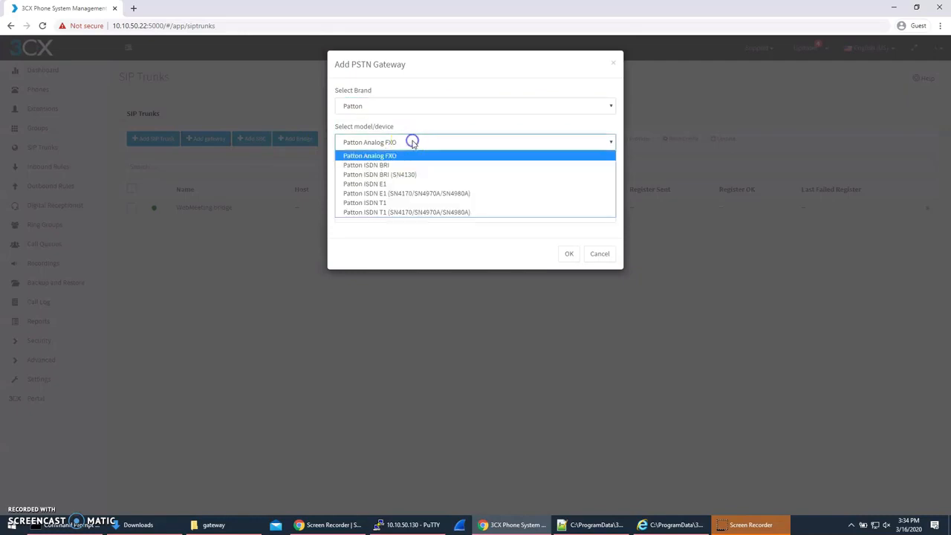
{"action": "left_click", "coordinate": [419, 194]}
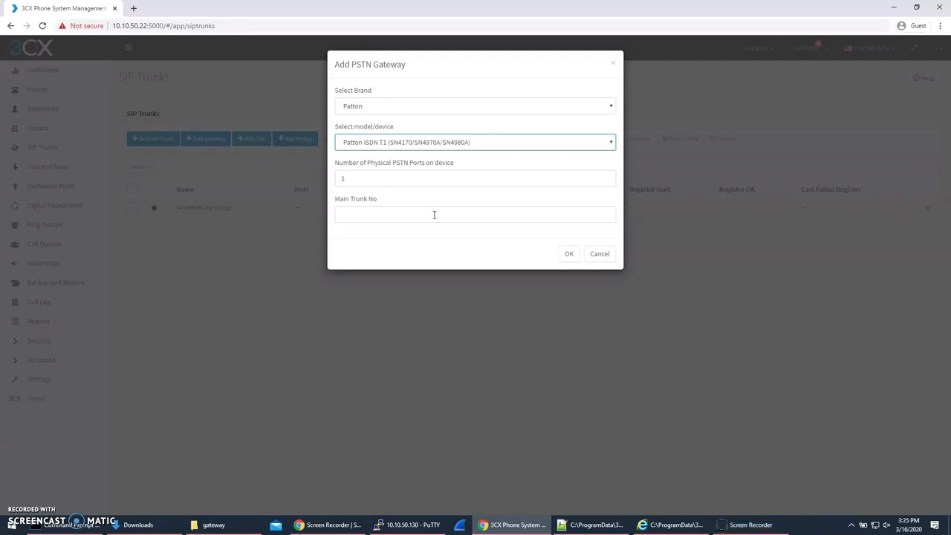
Give the gateway 4 PSTN ports and the main trunk number, then create it
{"action": "left_click", "coordinate": [338, 178]}
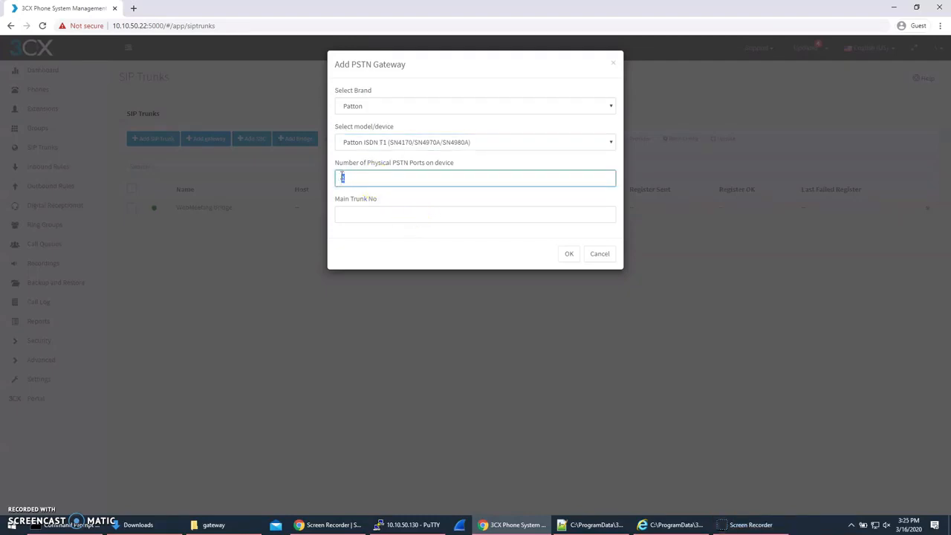
{"action": "type", "text": "4"}
{"action": "left_click", "coordinate": [365, 213]}
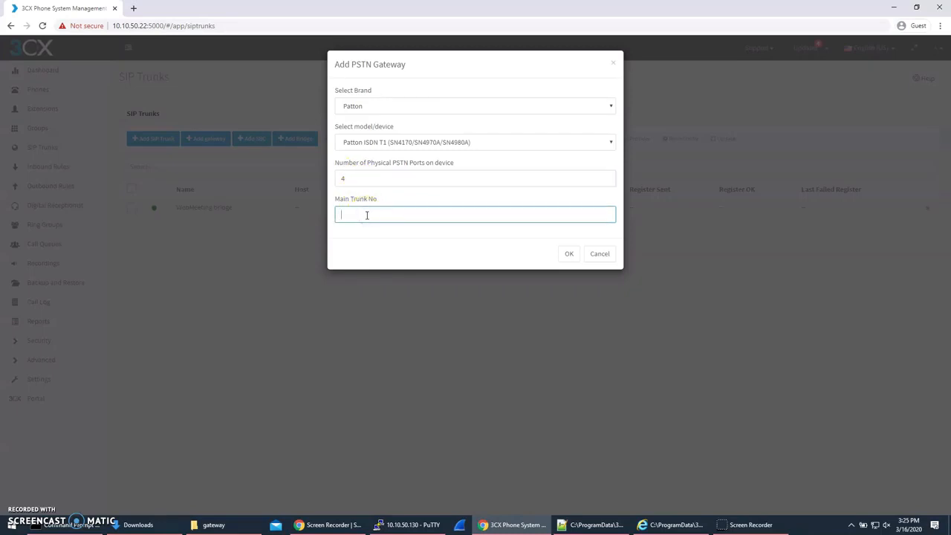
{"action": "type", "text": "301555555"}
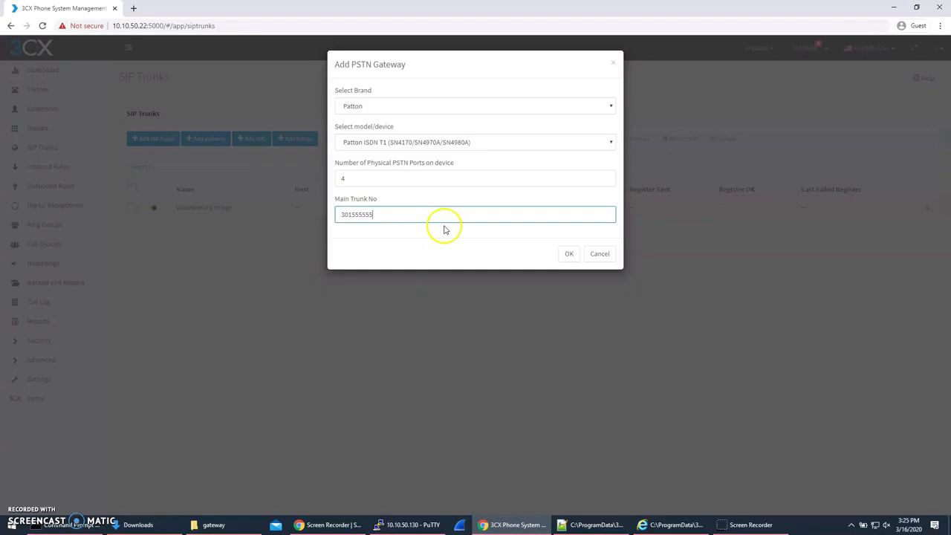
{"action": "left_click", "coordinate": [569, 255]}
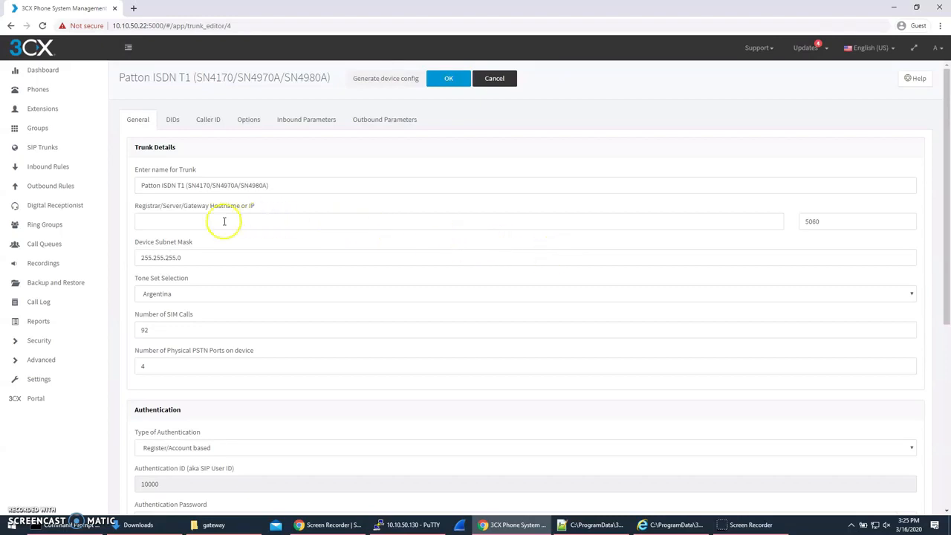
Set the trunk's Registrar/Server/Gateway IP to 10.10.50.130
{"action": "left_click", "coordinate": [193, 220]}
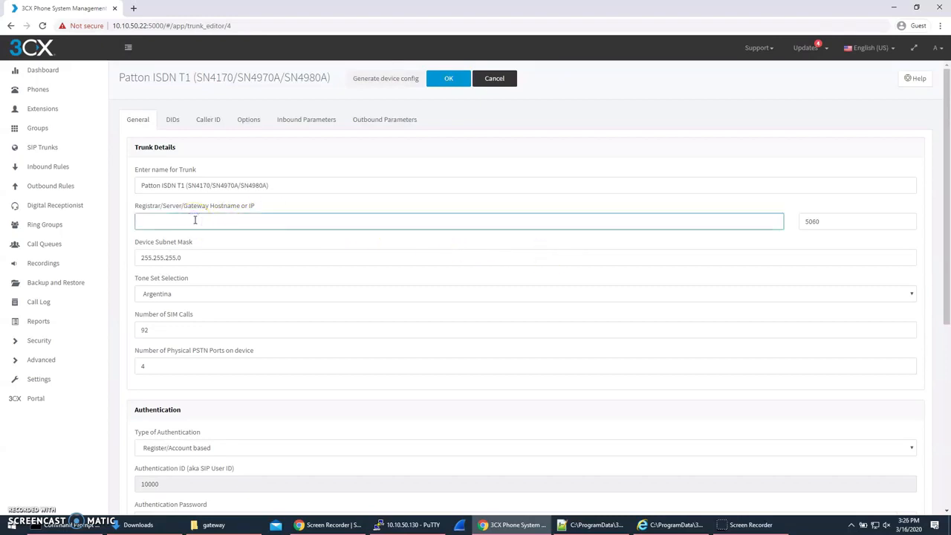
{"action": "type", "text": "10.10.50.130"}
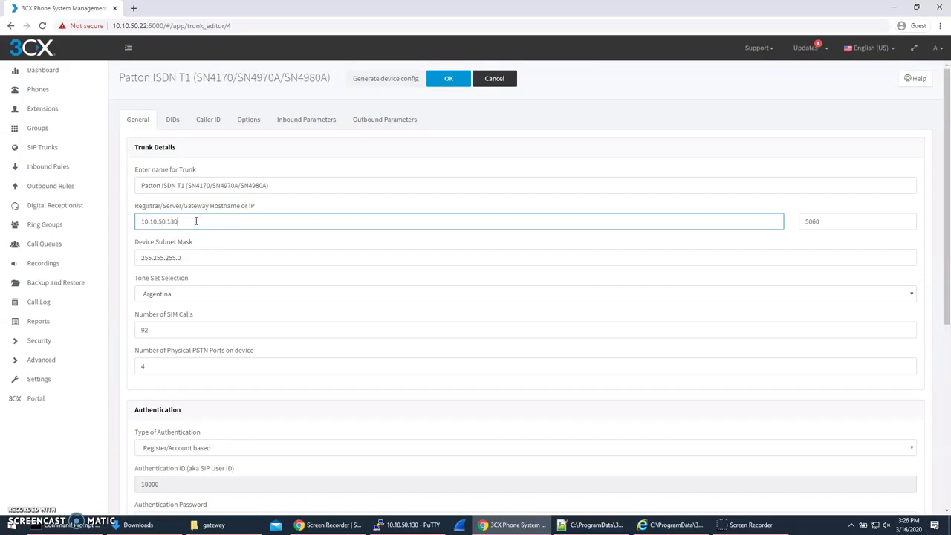
{"action": "left_click", "coordinate": [210, 258]}
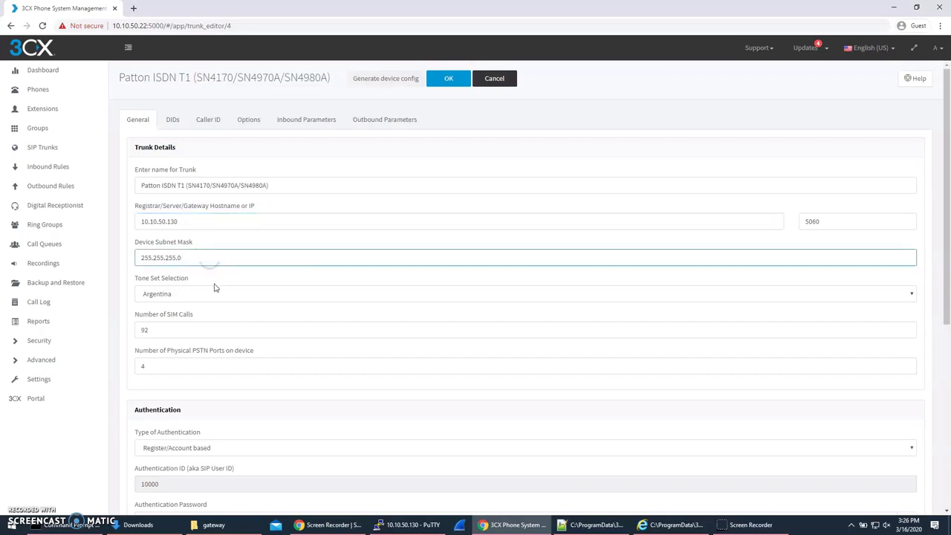
Choose United States as the tone set and review the General settings
{"action": "left_click", "coordinate": [210, 295]}
{"action": "scroll", "coordinate": [223, 401], "scroll_direction": "down", "scroll_amount": 5}
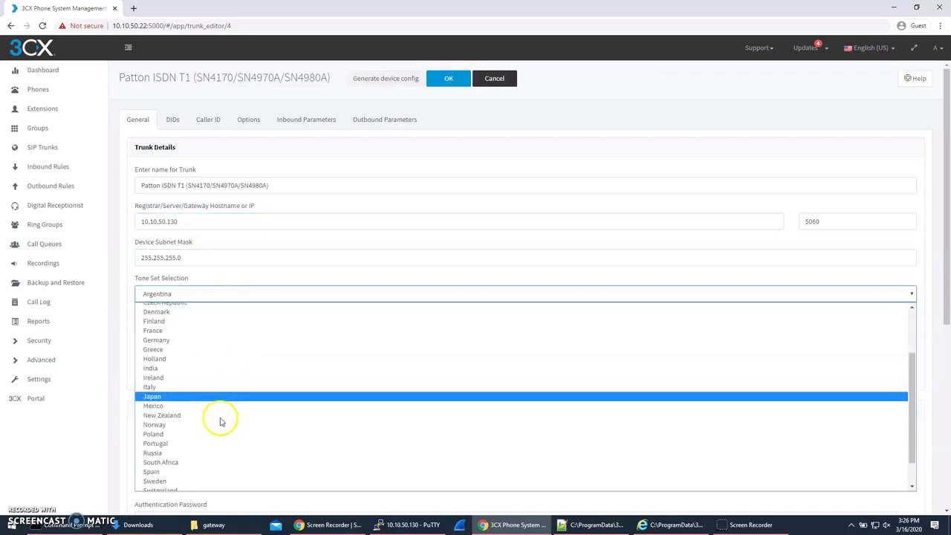
{"action": "left_click", "coordinate": [234, 487]}
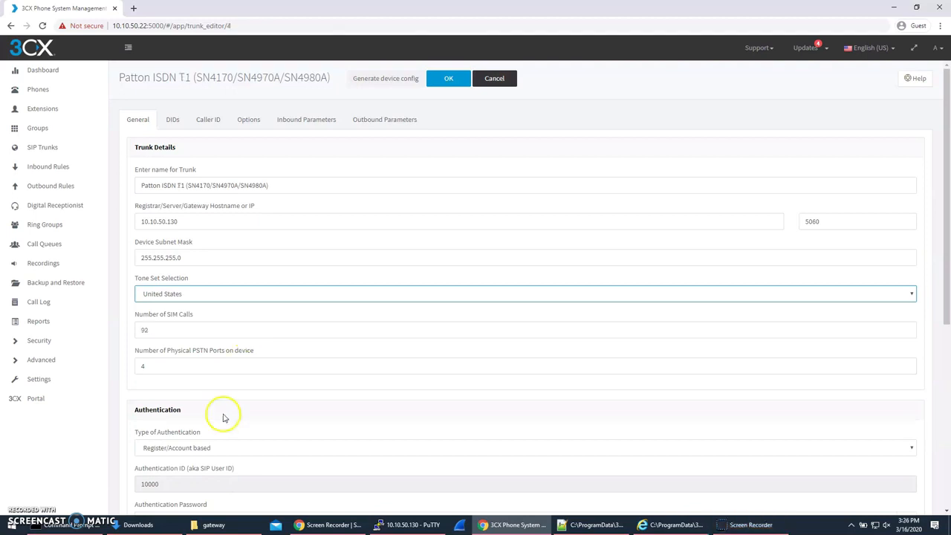
{"action": "scroll", "coordinate": [223, 414], "scroll_direction": "down", "scroll_amount": 3}
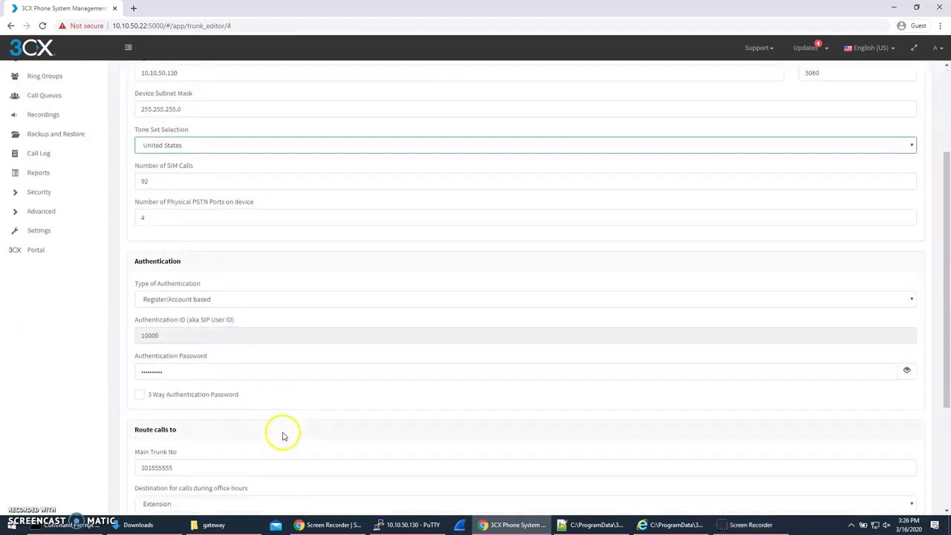
{"action": "scroll", "coordinate": [282, 436], "scroll_direction": "down", "scroll_amount": 2}
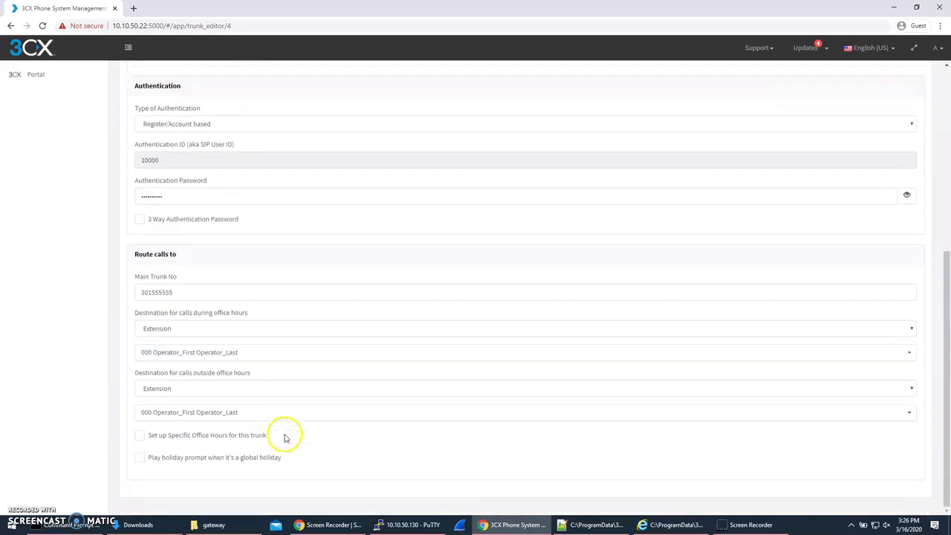
{"action": "scroll", "coordinate": [319, 443], "scroll_direction": "up", "scroll_amount": 4}
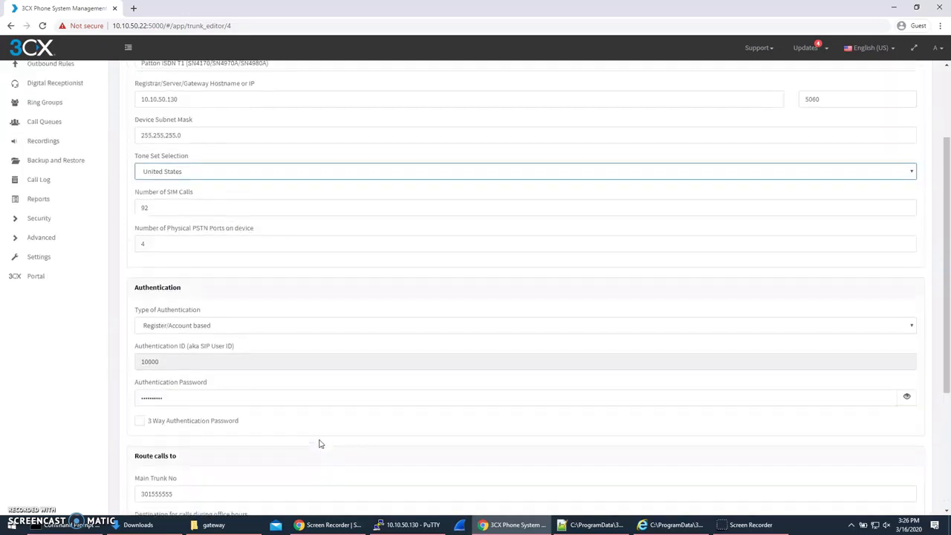
{"action": "scroll", "coordinate": [319, 444], "scroll_direction": "up", "scroll_amount": 1}
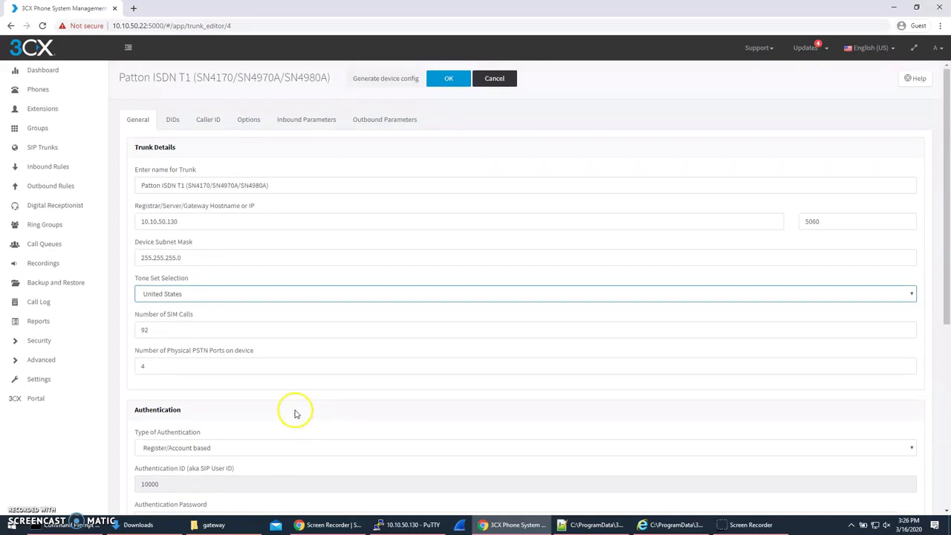
On the Options tab, leave PRI Q931 protocol at NI2 and overlap dialing at Yes
{"action": "left_click", "coordinate": [249, 120]}
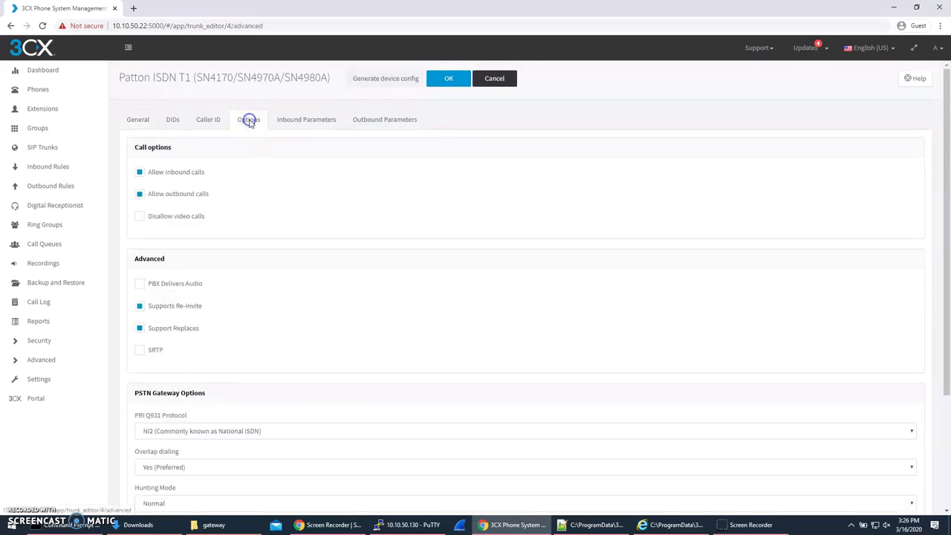
{"action": "scroll", "coordinate": [280, 278], "scroll_direction": "down", "scroll_amount": 2}
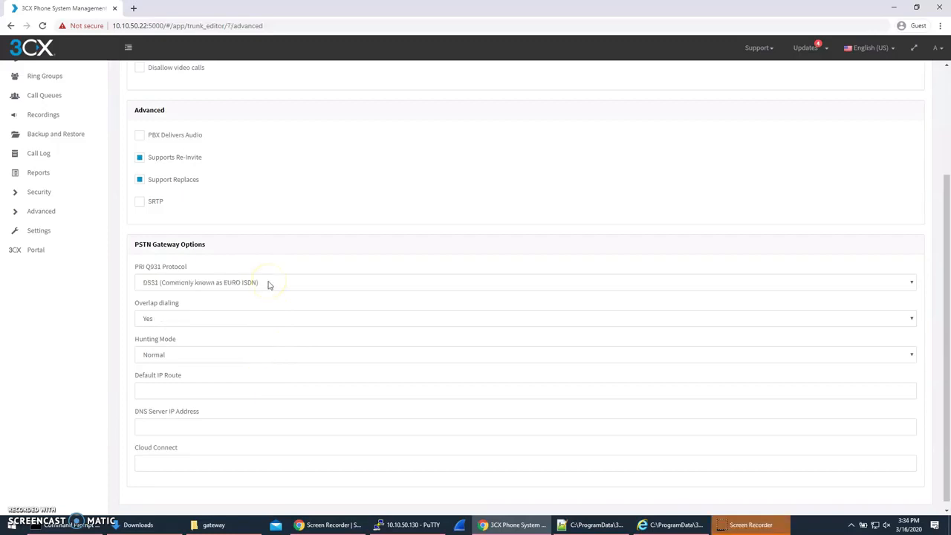
{"action": "left_click", "coordinate": [267, 283]}
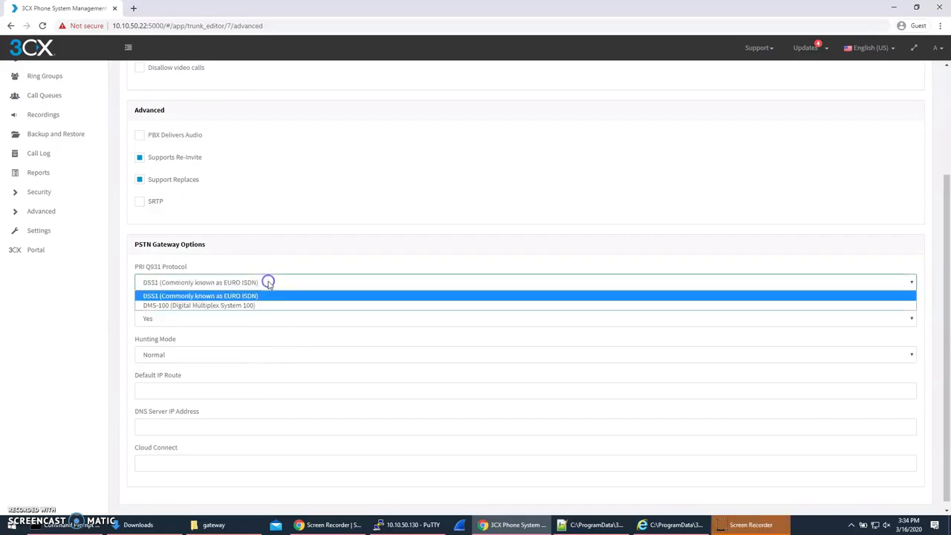
{"action": "left_click", "coordinate": [268, 282]}
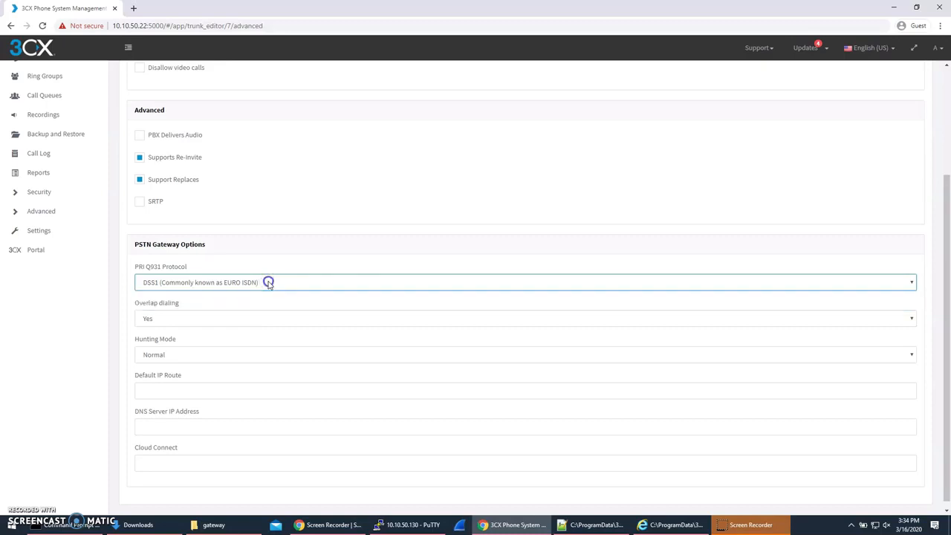
{"action": "left_click", "coordinate": [263, 320]}
{"action": "left_click", "coordinate": [263, 320]}
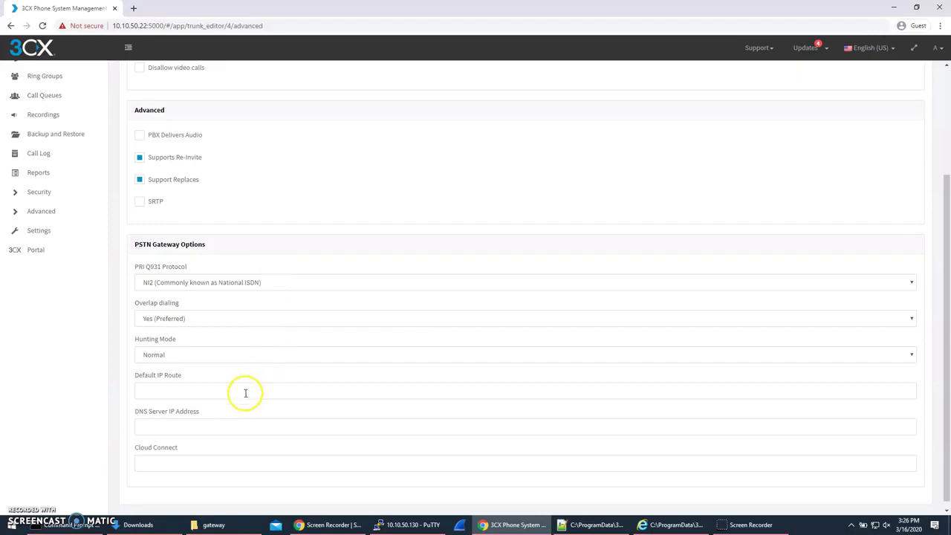
Enter default IP route 10.10.50.1, DNS server 10.10.4.10, and paste the Cloud Connect key
{"action": "left_click", "coordinate": [247, 391]}
{"action": "type", "text": "10.10.50.1"}
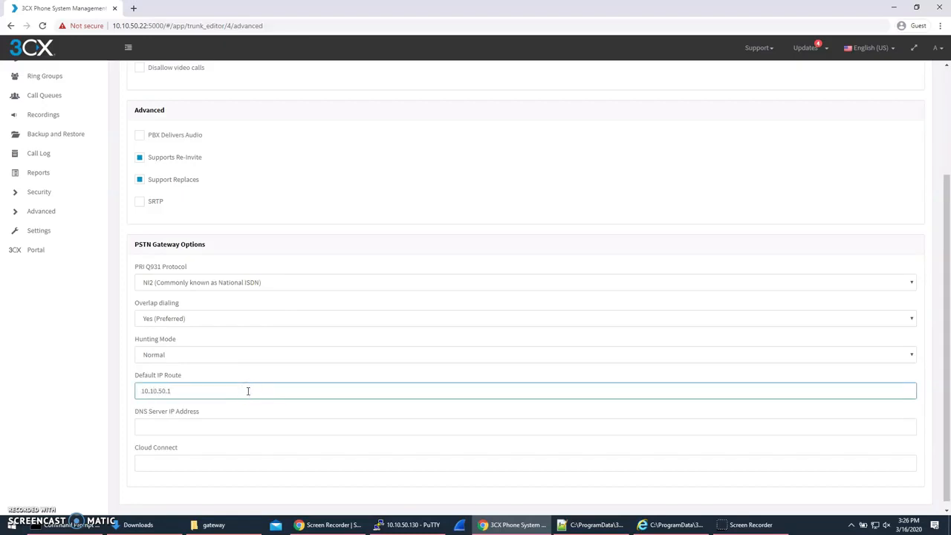
{"action": "left_click", "coordinate": [248, 425]}
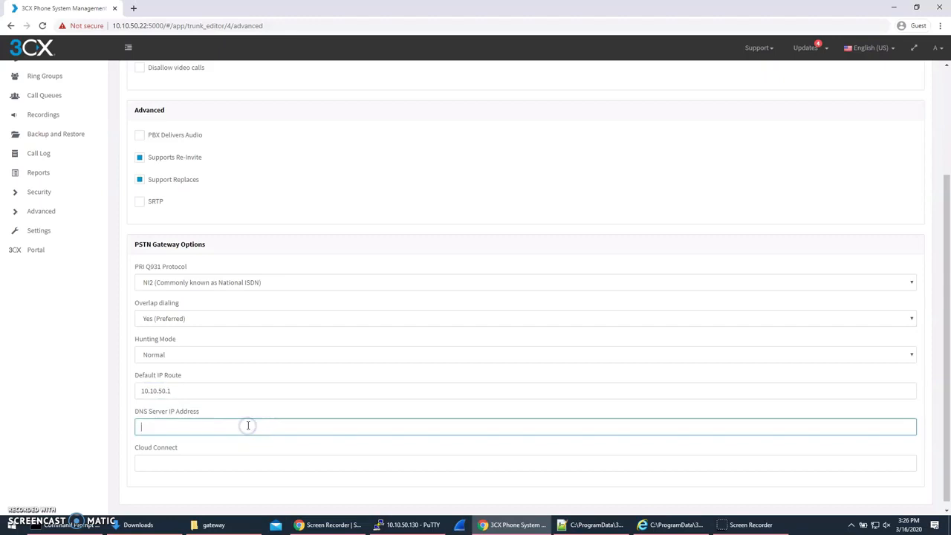
{"action": "type", "text": "10.10.4.10"}
{"action": "left_click", "coordinate": [241, 462]}
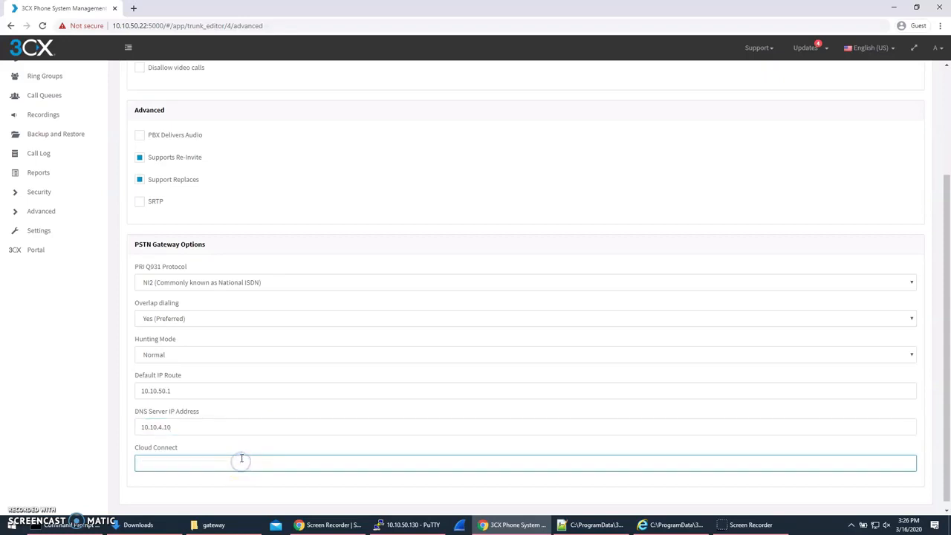
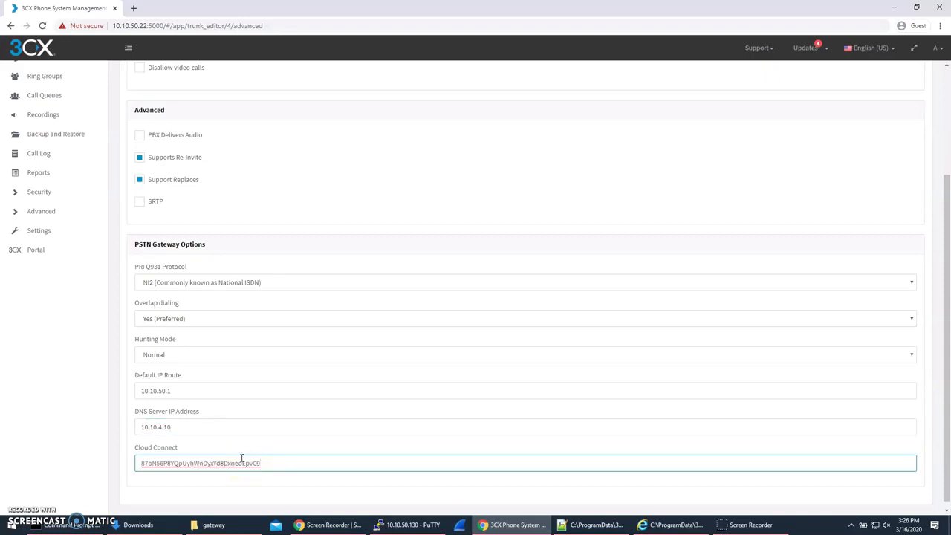
{"action": "scroll", "coordinate": [240, 457], "scroll_direction": "up", "scroll_amount": 3}
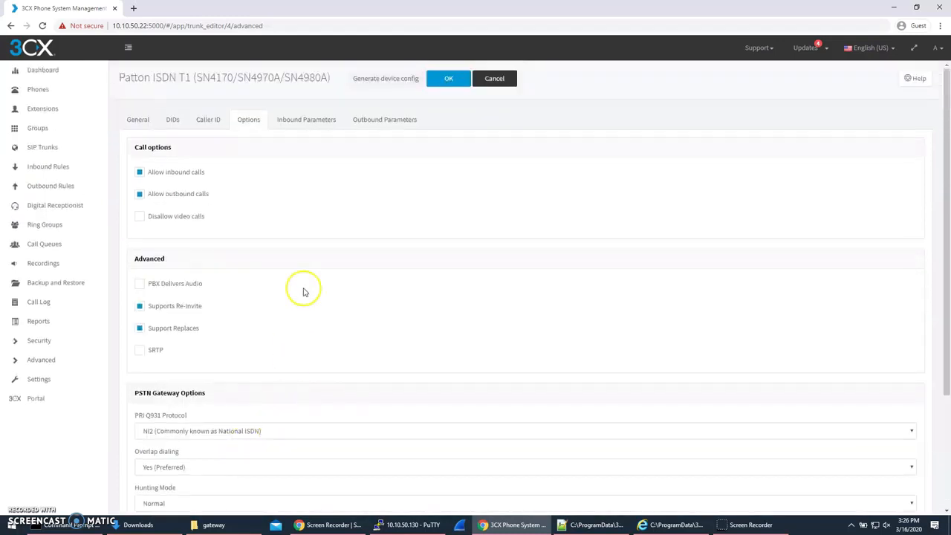
Save the Patton ISDN T1 trunk, reopen it, and download its generated .gwcfg device config
{"action": "left_click", "coordinate": [448, 78]}
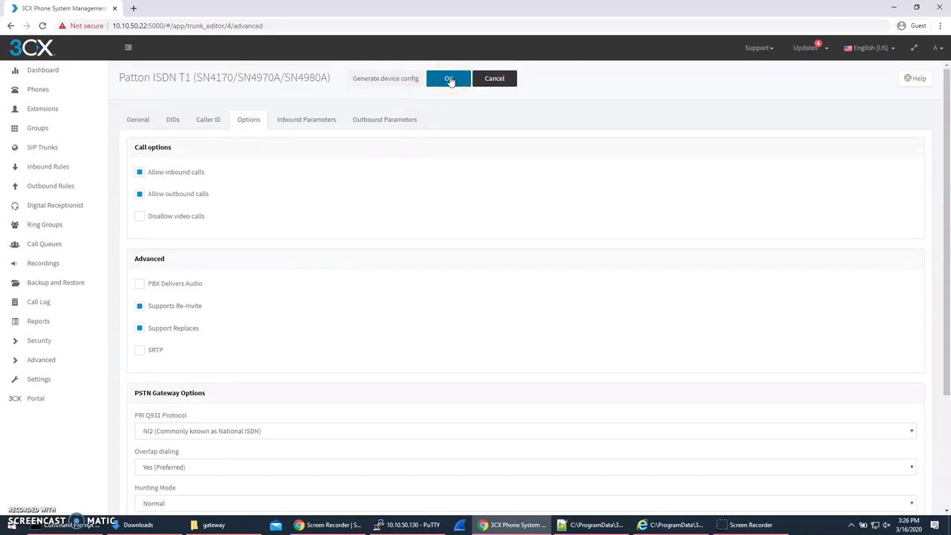
{"action": "left_click", "coordinate": [448, 79]}
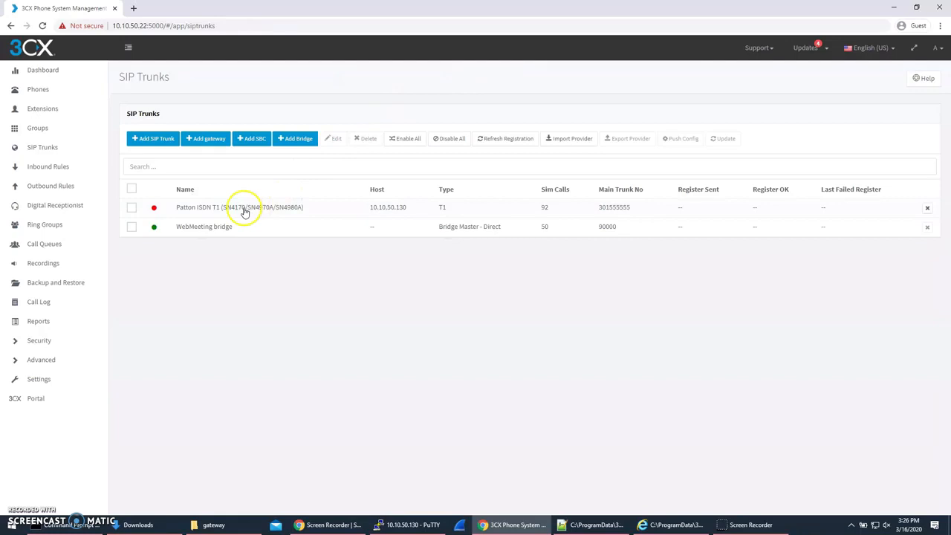
{"action": "double_click", "coordinate": [244, 210]}
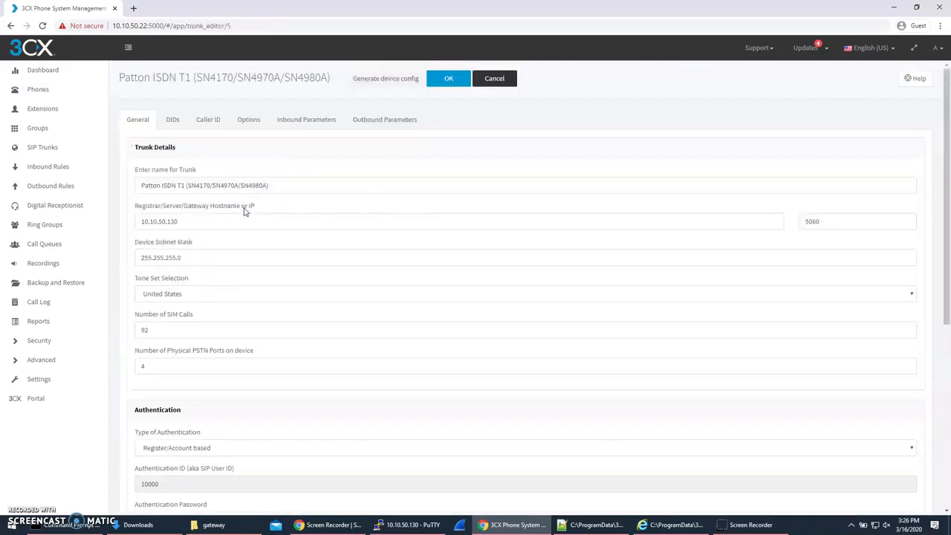
{"action": "left_click", "coordinate": [388, 79]}
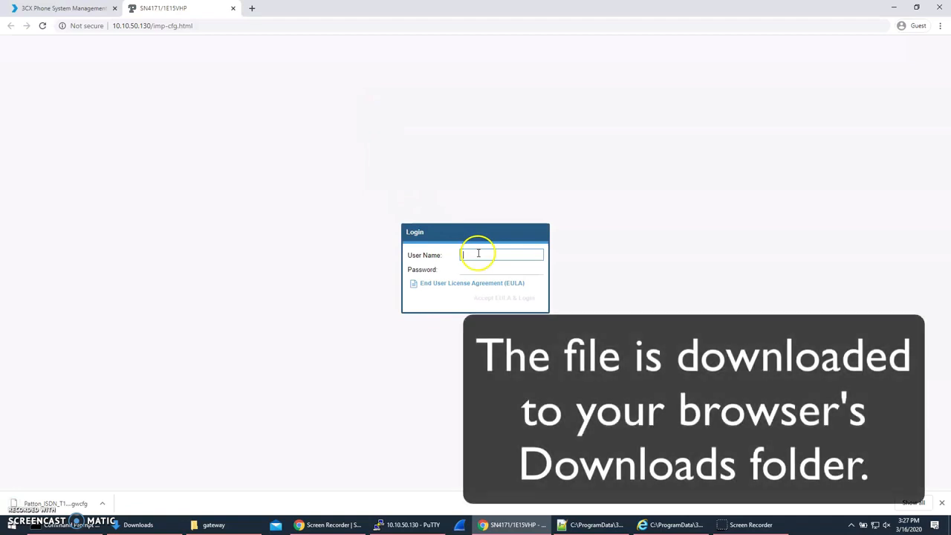
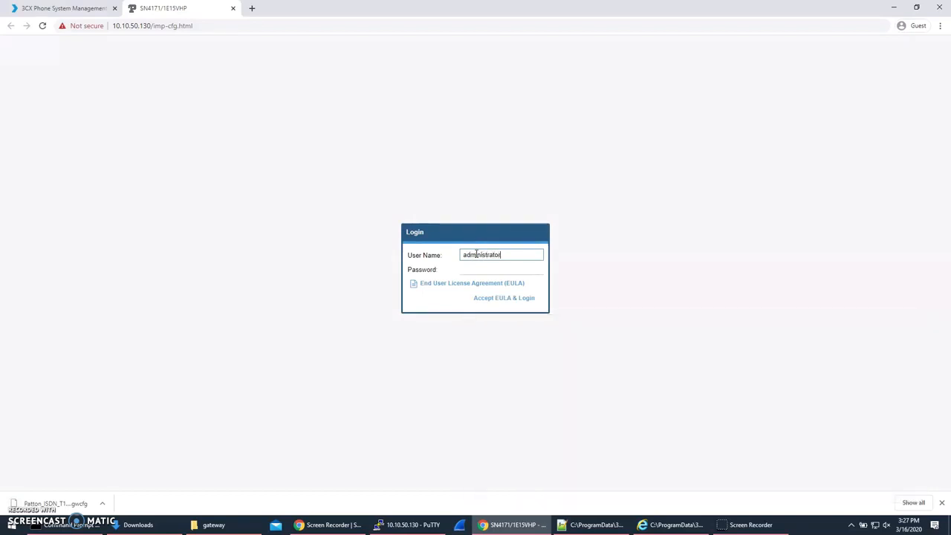
Log in with the gateway password and start adding a file under System > Configuration Files
{"action": "key", "text": "Return"}
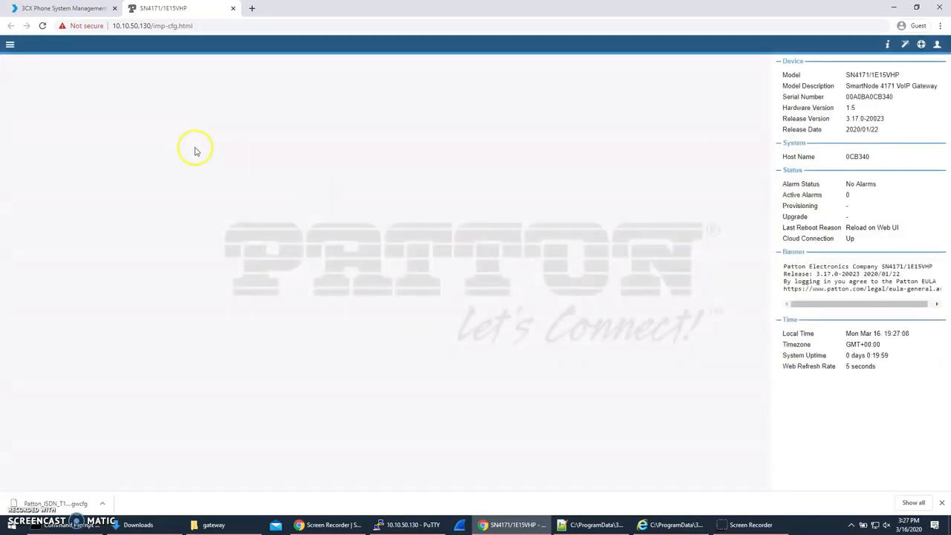
{"action": "left_click", "coordinate": [10, 44]}
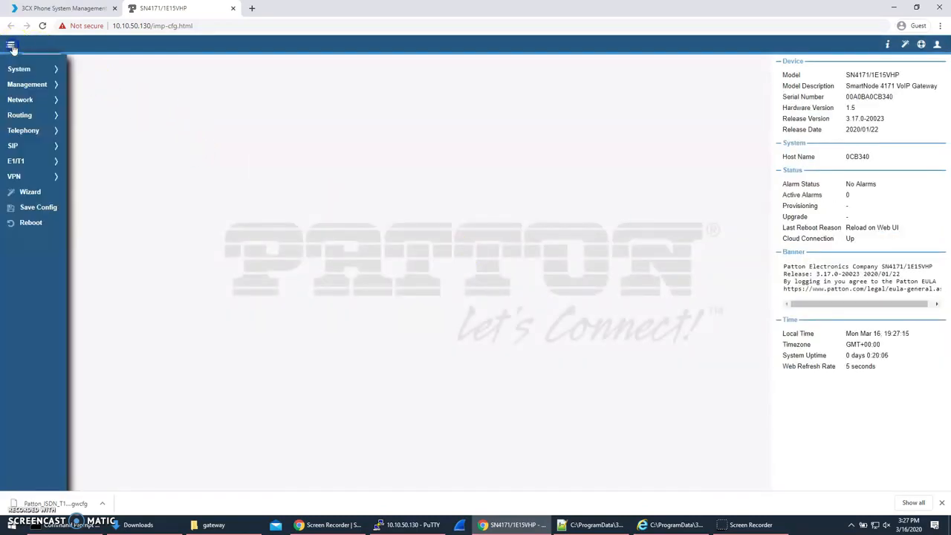
{"action": "left_click", "coordinate": [33, 69]}
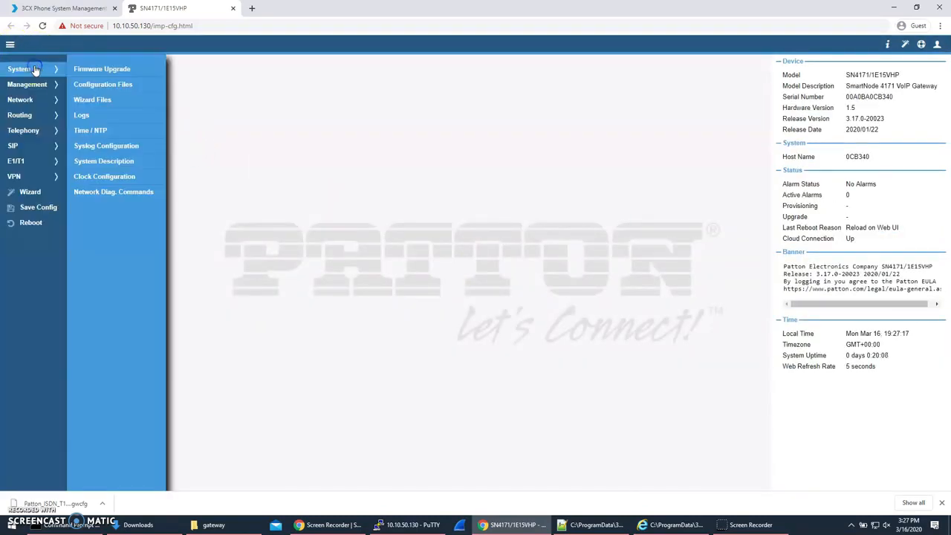
{"action": "left_click", "coordinate": [115, 87]}
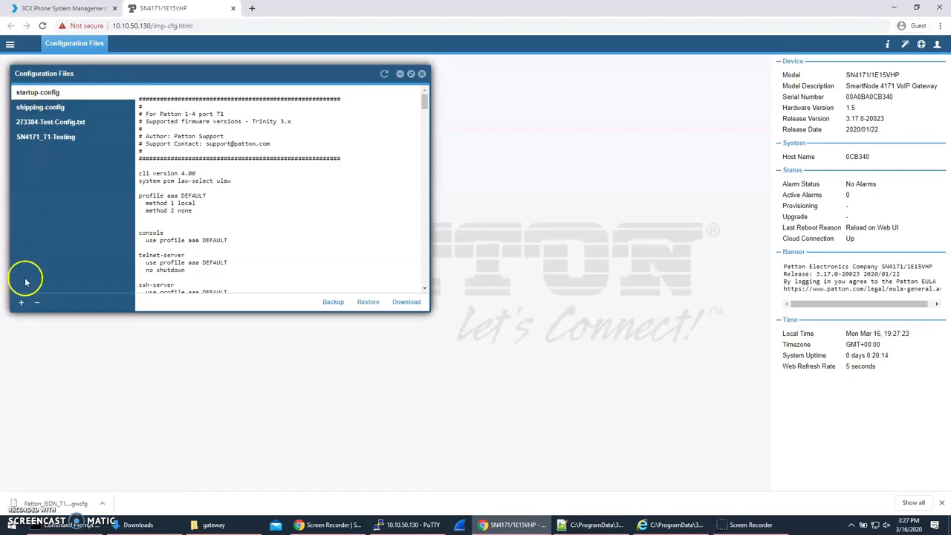
{"action": "left_click", "coordinate": [21, 303]}
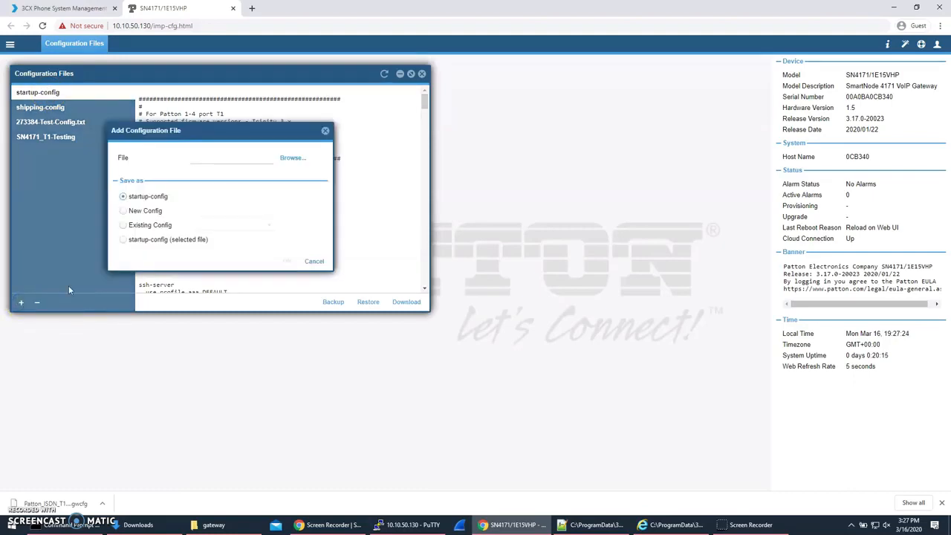
Upload the Patton_ISDN_T1 .gwcfg file from Downloads as the startup-config
{"action": "left_click", "coordinate": [282, 159]}
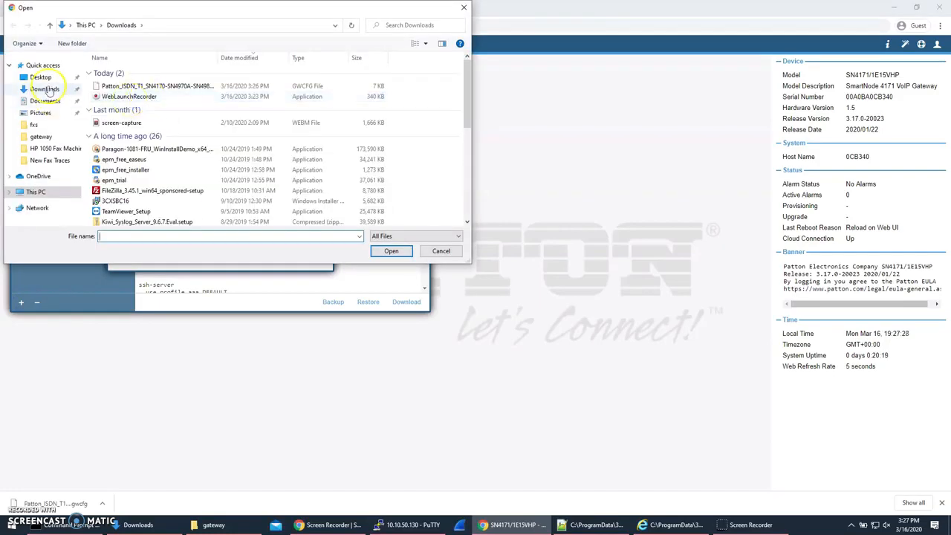
{"action": "left_click", "coordinate": [45, 90]}
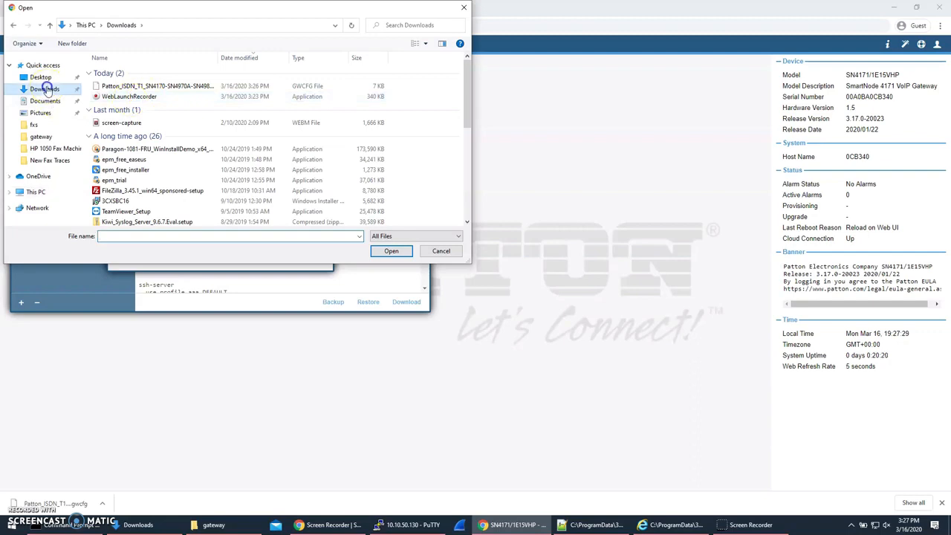
{"action": "double_click", "coordinate": [179, 88]}
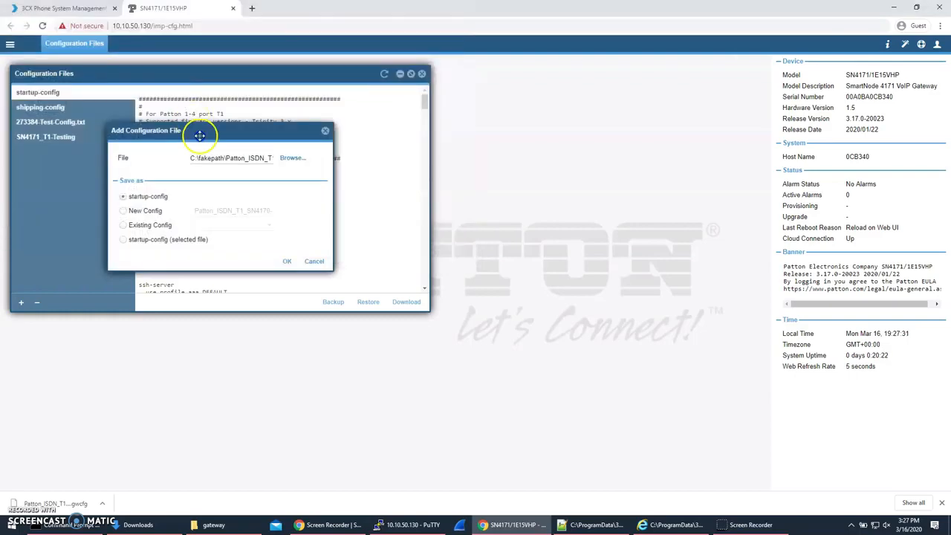
{"action": "left_click", "coordinate": [287, 263]}
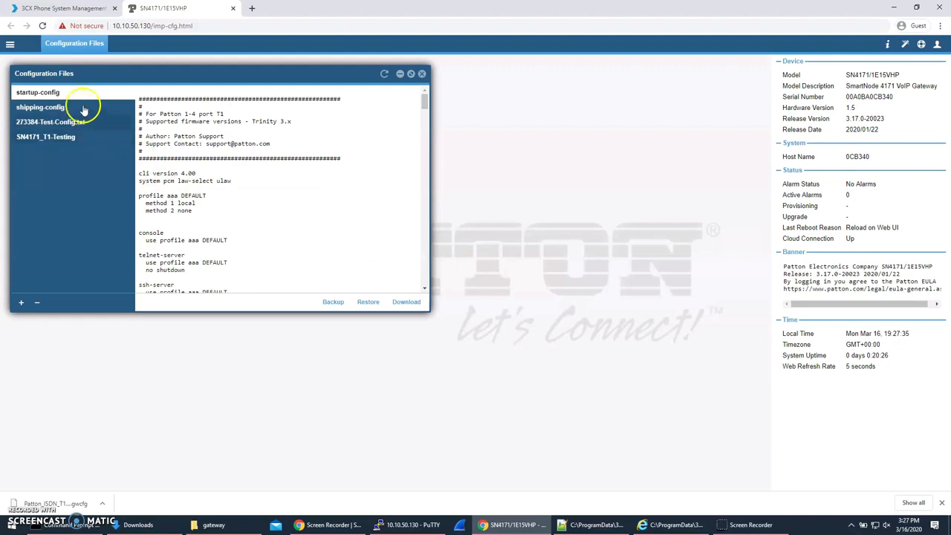
Reboot the SmartNode from the main navigation menu and confirm with Yes
{"action": "left_click", "coordinate": [10, 45]}
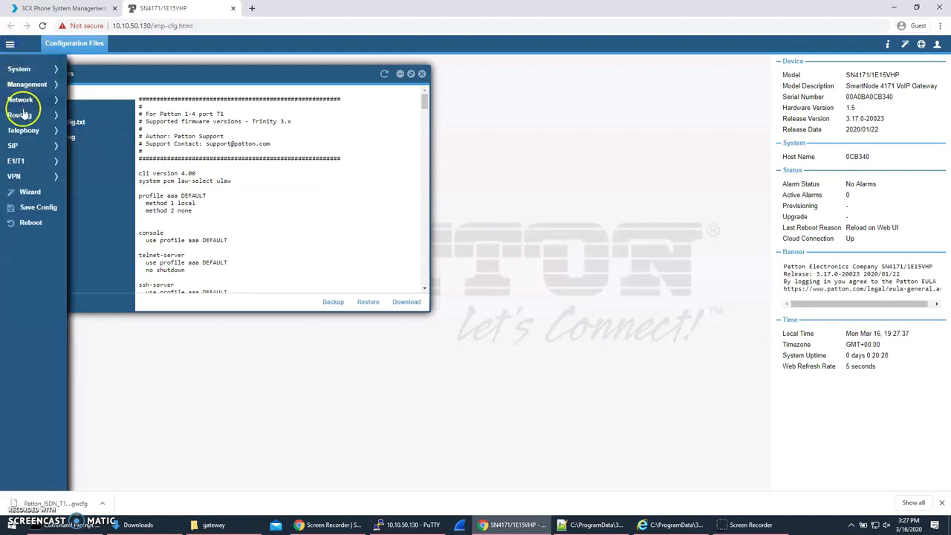
{"action": "left_click", "coordinate": [31, 224]}
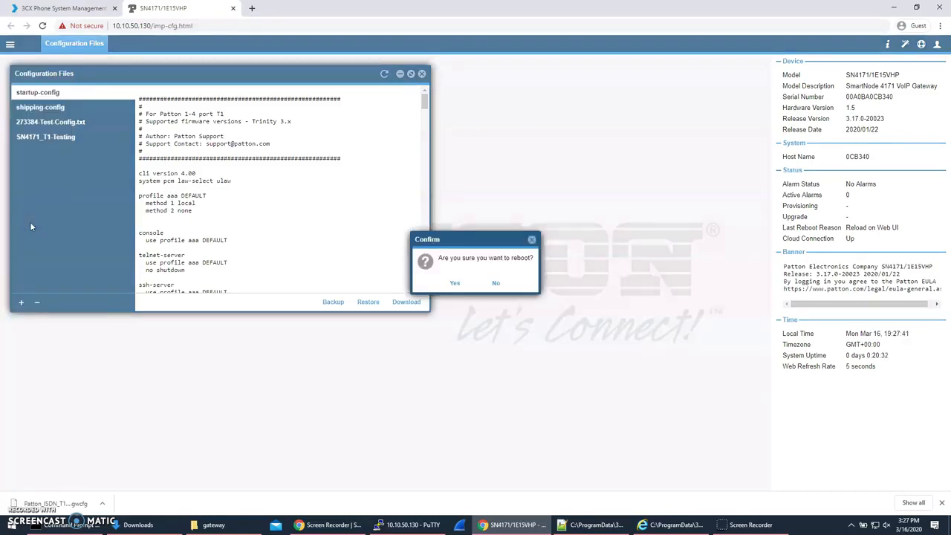
{"action": "left_click", "coordinate": [455, 284]}
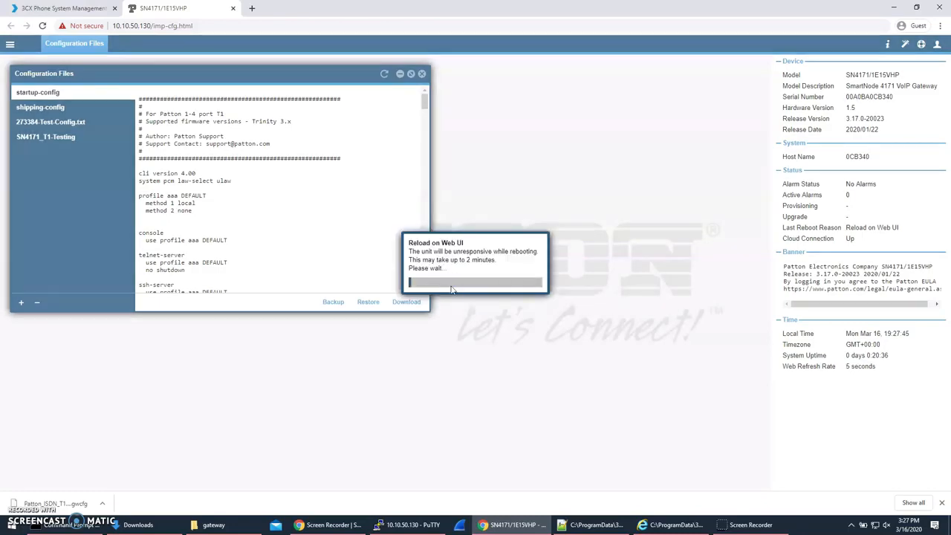